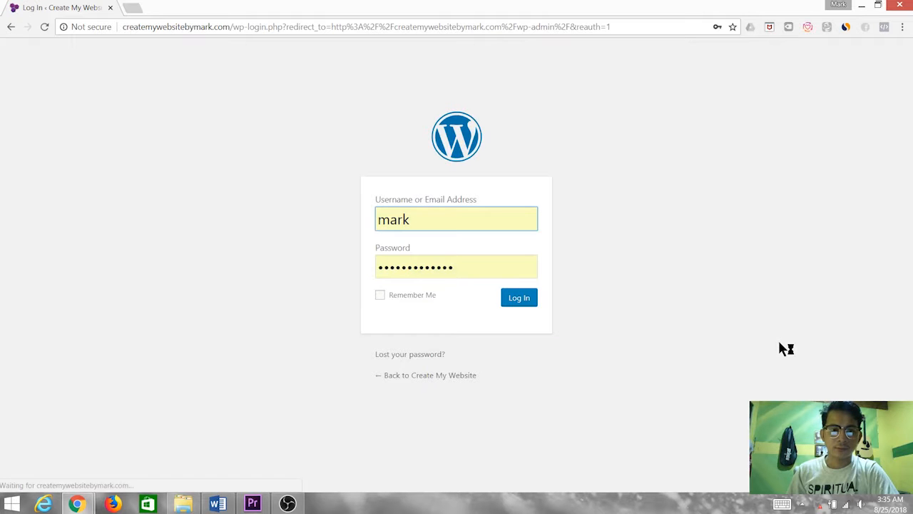
# - Log in to the WordPress dashboard and start adding a new page
pyautogui.click(532, 302)
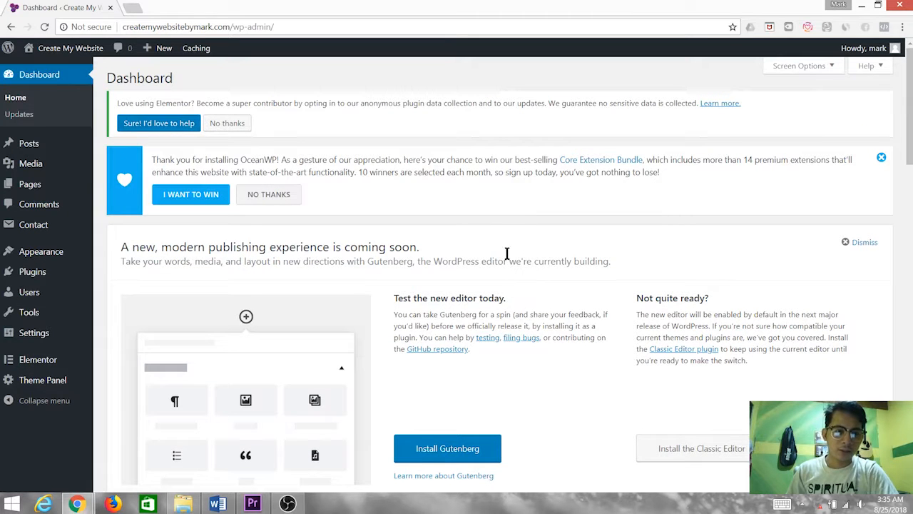
pyautogui.click(51, 188)
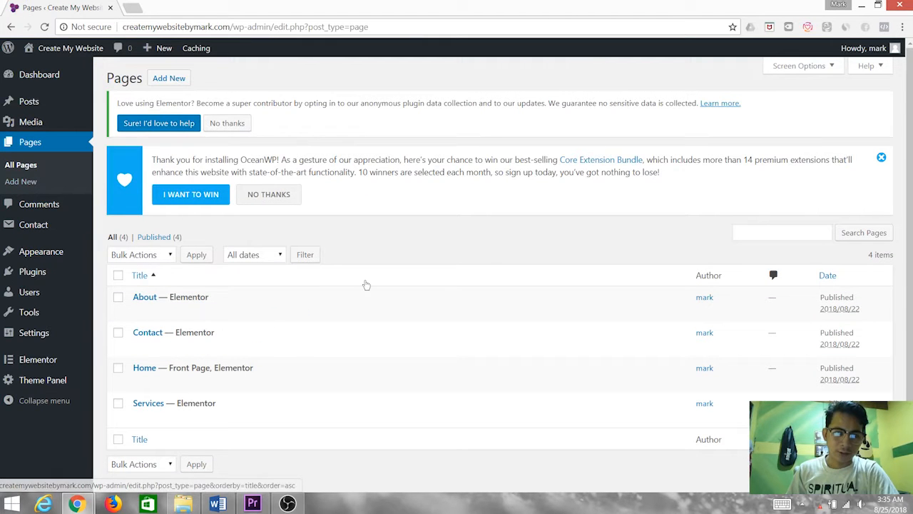
pyautogui.click(179, 82)
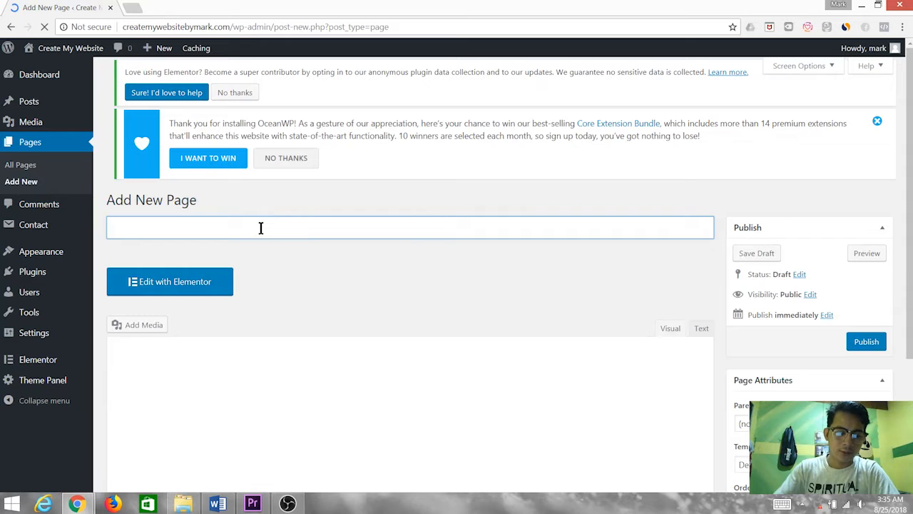
pyautogui.write('Pr')
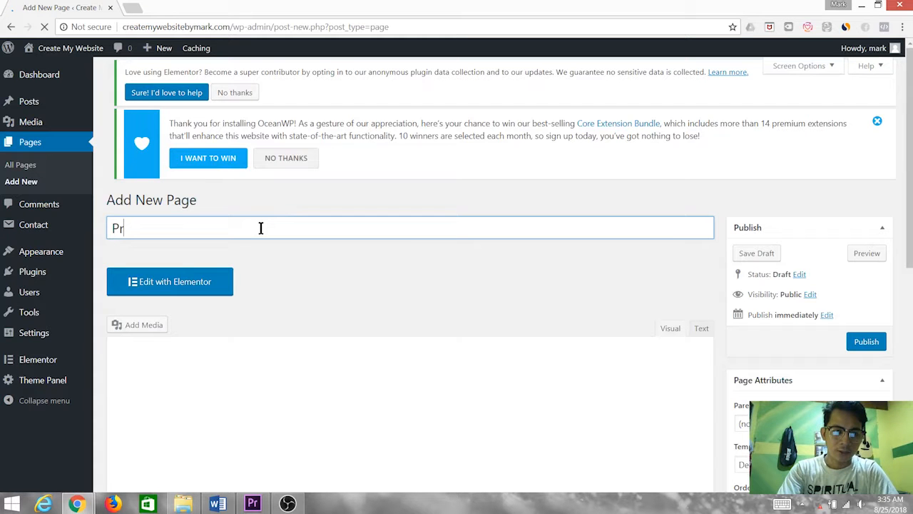
pyautogui.press('BackSpace')
pyautogui.write('ortfolio')
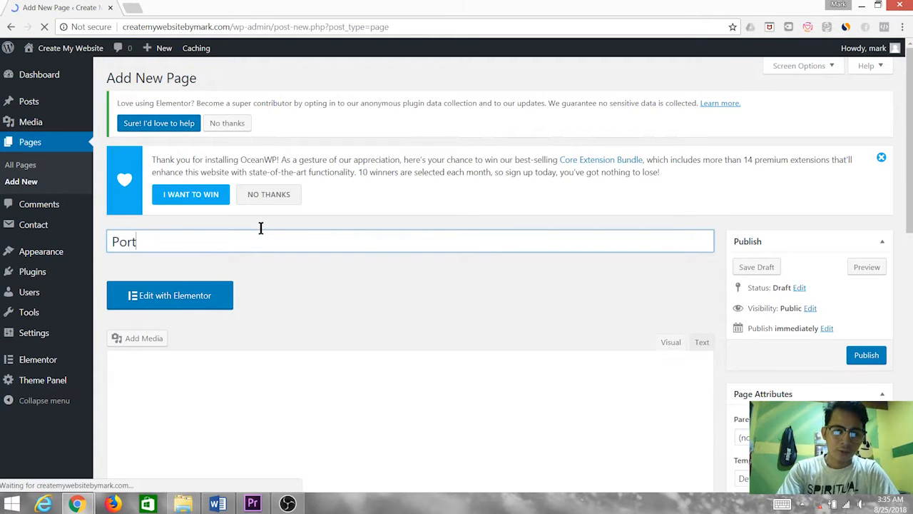
pyautogui.press('BackSpace')
pyautogui.write('olio')
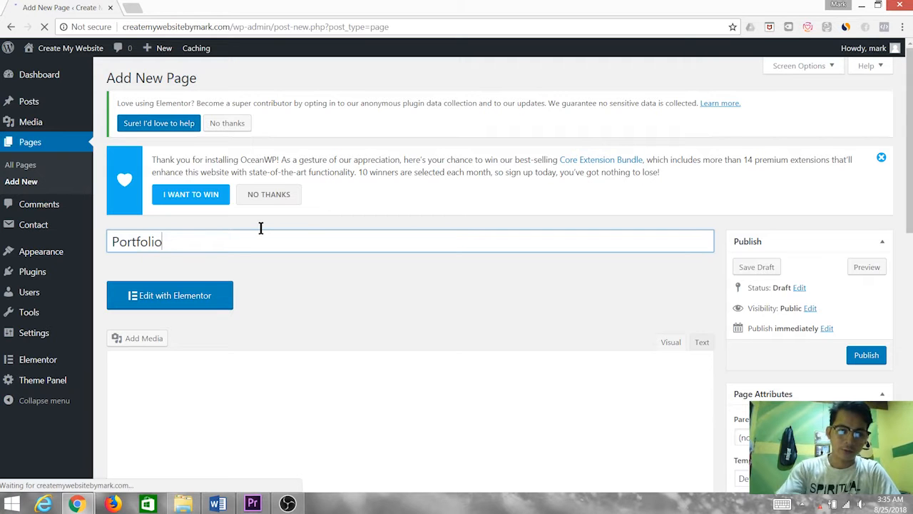
# - Title the new page Gallery and publish it
pyautogui.moveTo(224, 246); pyautogui.dragTo(44, 246)
pyautogui.write('gall')
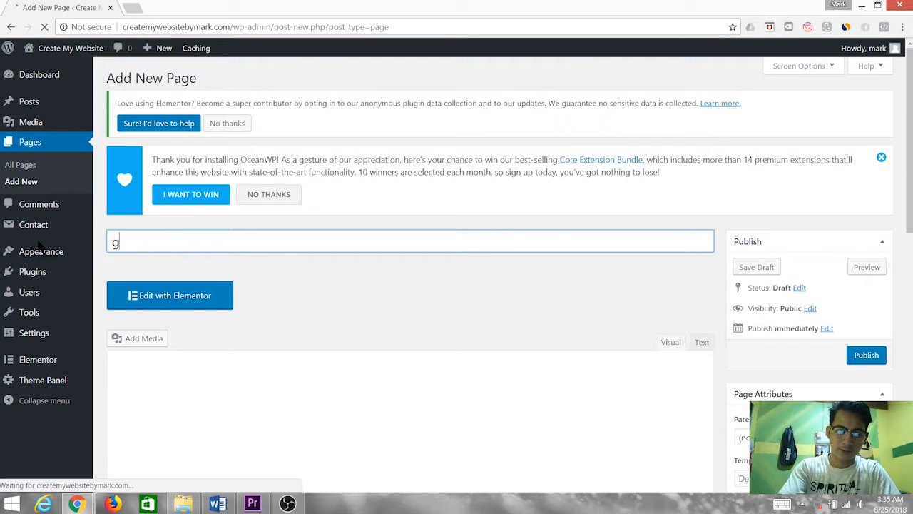
pyautogui.press('BackSpace')
pyautogui.press('BackSpace')
pyautogui.press('BackSpace')
pyautogui.press('BackSpace')
pyautogui.write('Ga')
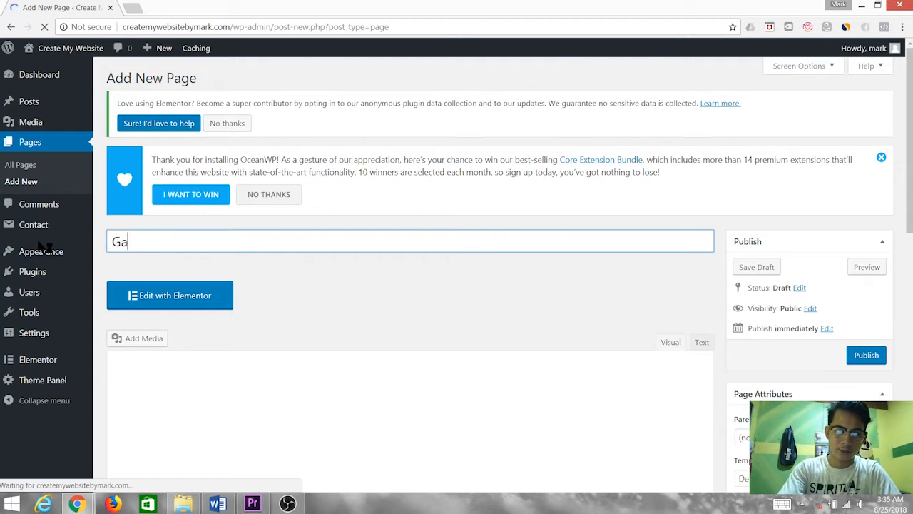
pyautogui.write('llery')
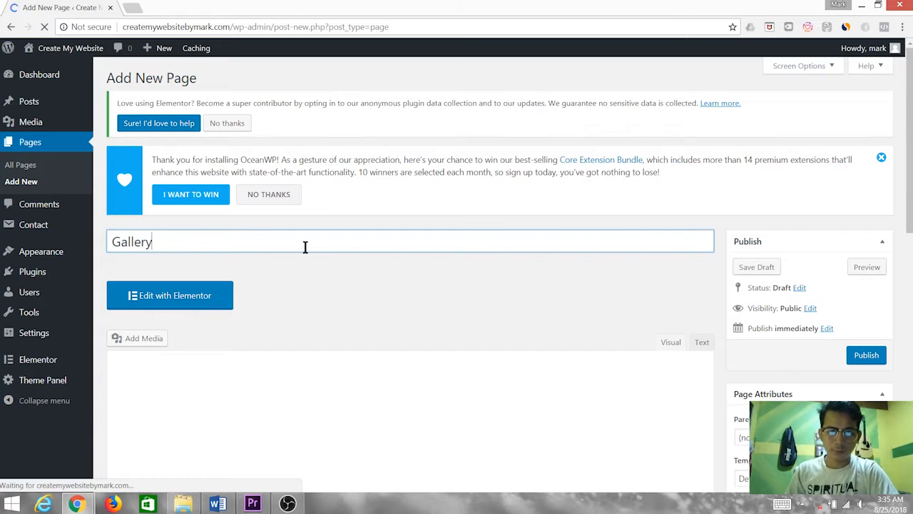
pyautogui.click(865, 354)
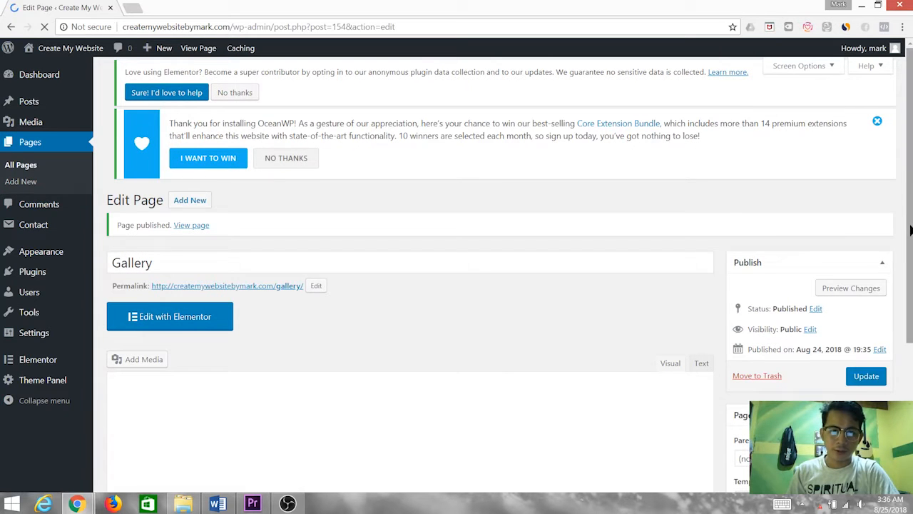
# - Set the Gallery page's content layout to 100% Full Width in the OceanWP settings
pyautogui.scroll(-2, 911, 224)
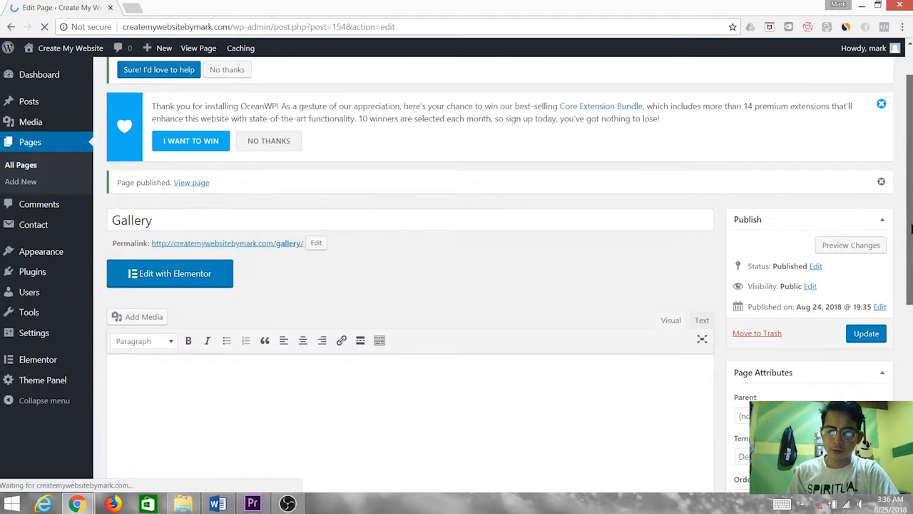
pyautogui.moveTo(911, 224); pyautogui.dragTo(910, 401)
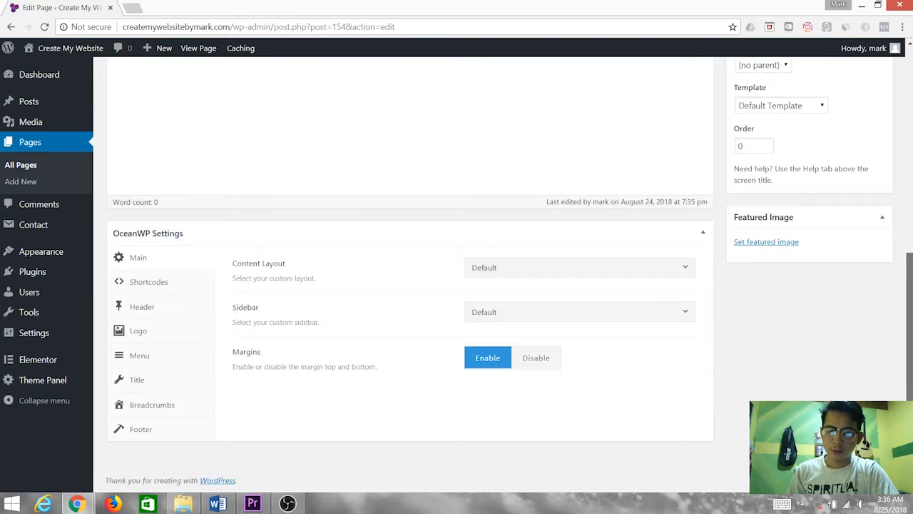
pyautogui.click(528, 272)
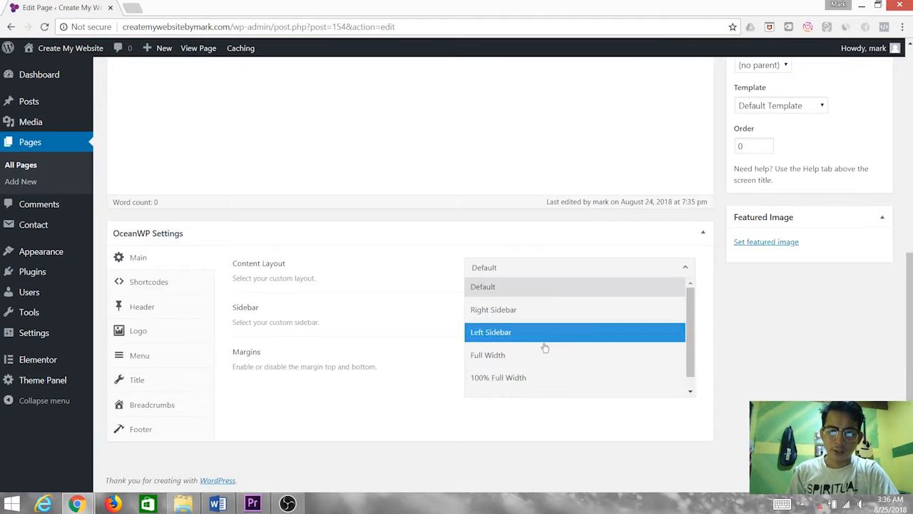
pyautogui.click(565, 382)
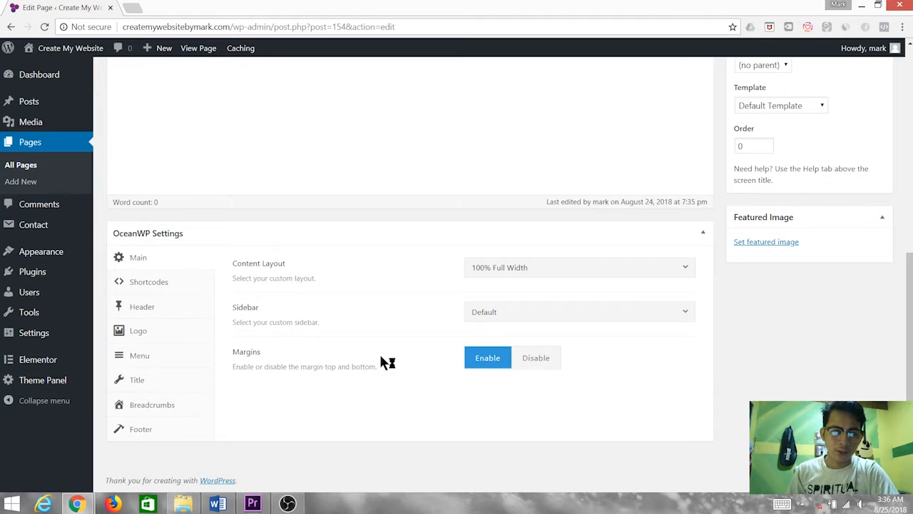
# - Disable the page title display for the Gallery page and update the page
pyautogui.click(135, 381)
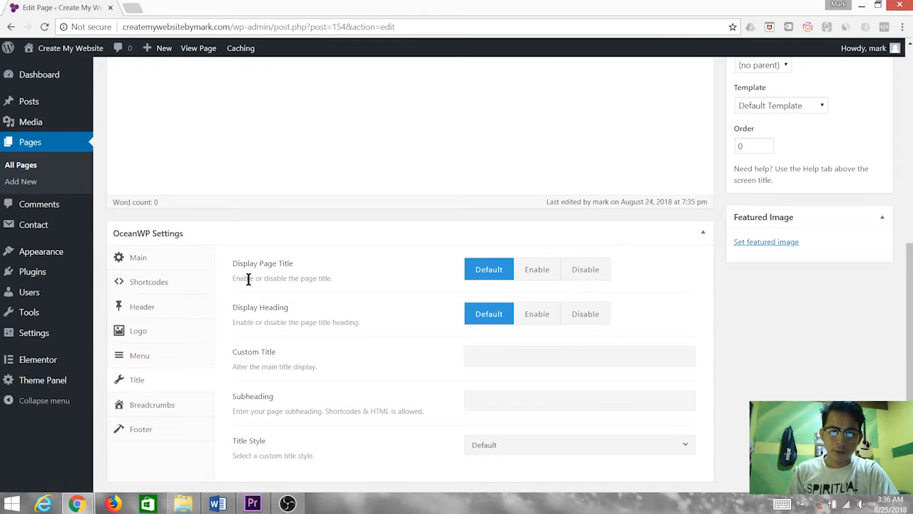
pyautogui.click(600, 274)
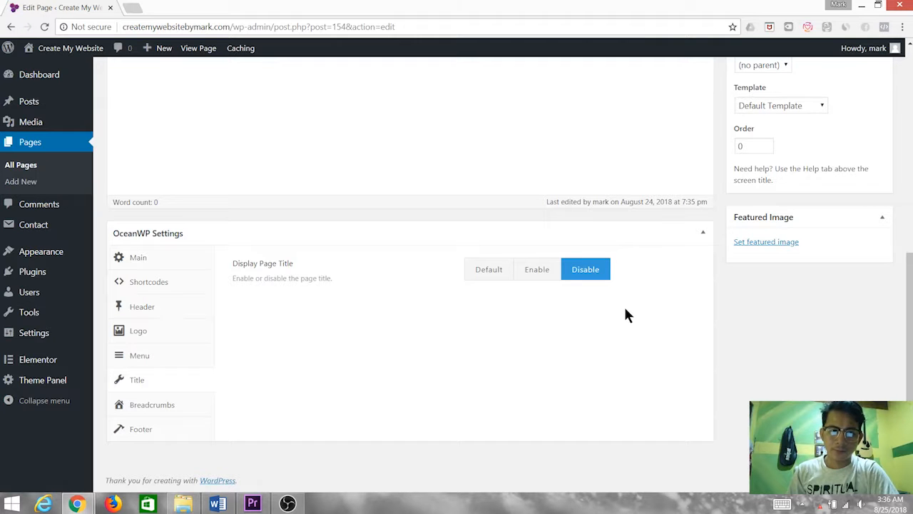
pyautogui.scroll(10, 624, 311)
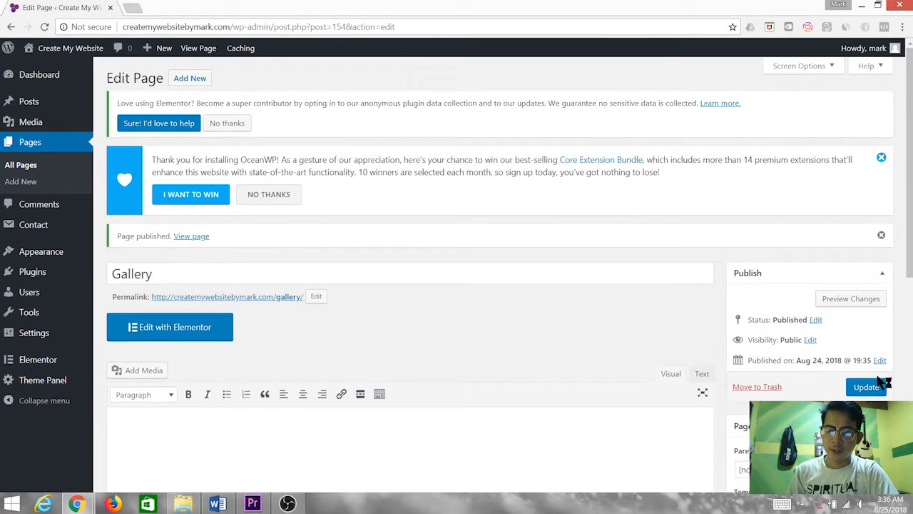
pyautogui.click(867, 386)
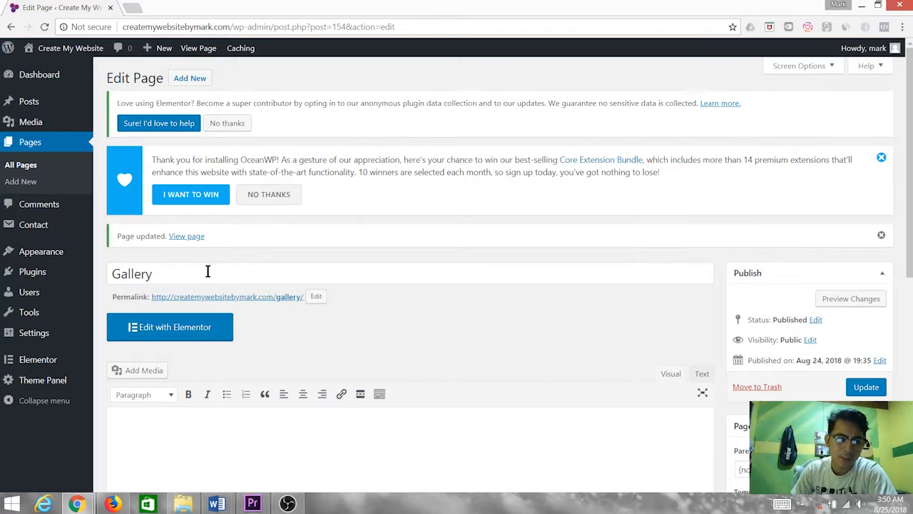
# - Search the plugin directory for instagram feed, then install and activate the Instagram Feed plugin by Smash Balloon
pyautogui.click(75, 278)
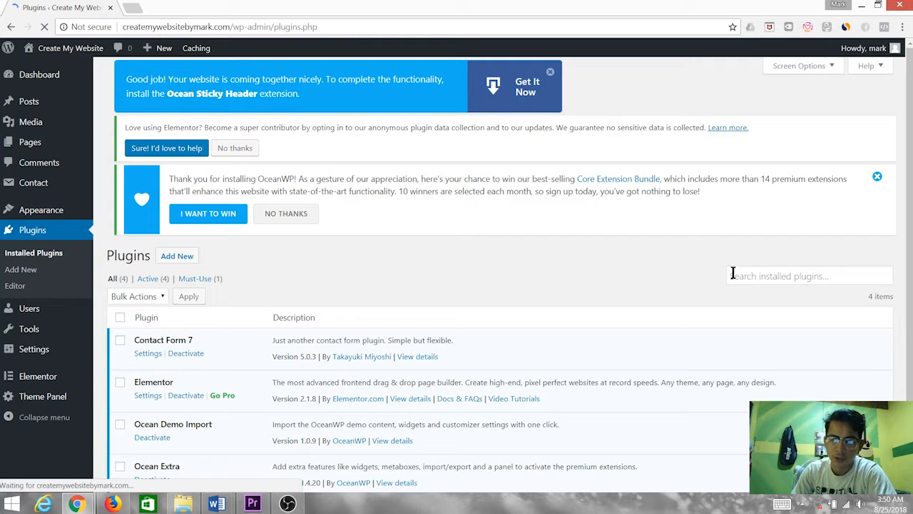
pyautogui.click(179, 260)
pyautogui.click(796, 233)
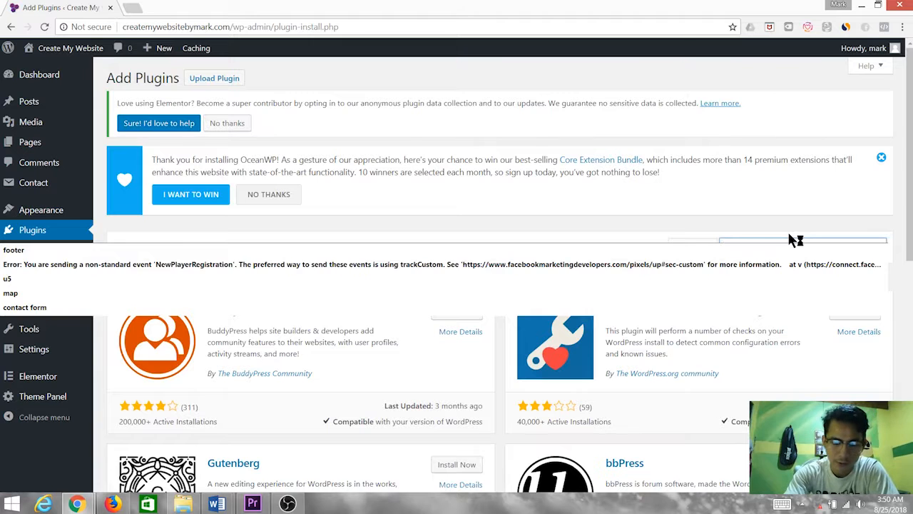
pyautogui.write('instagram feed')
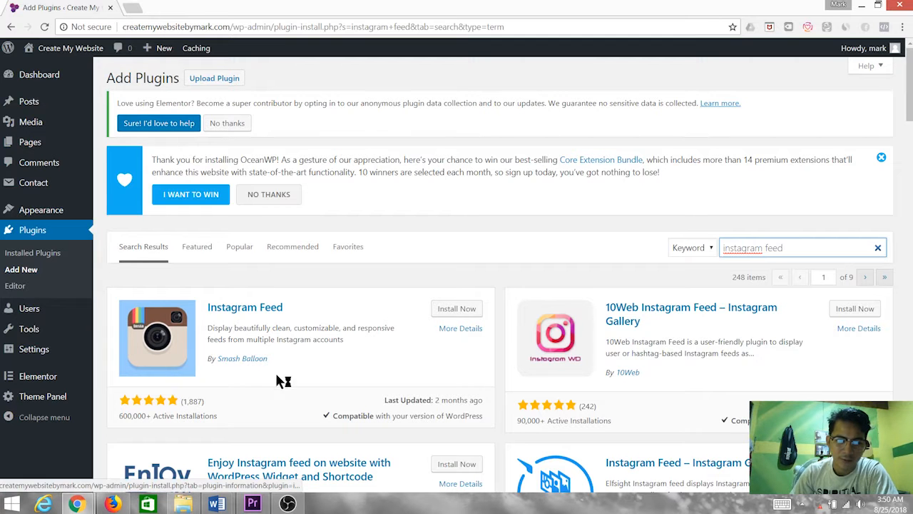
pyautogui.click(453, 313)
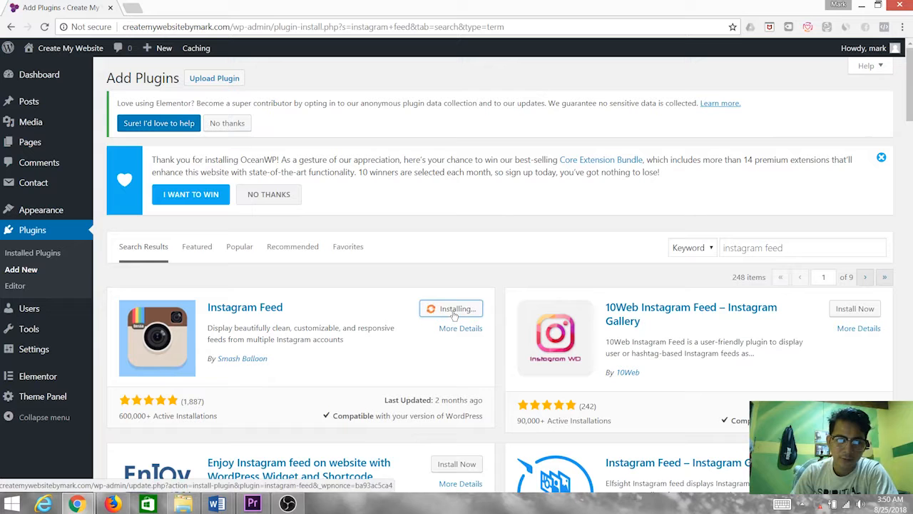
pyautogui.click(458, 309)
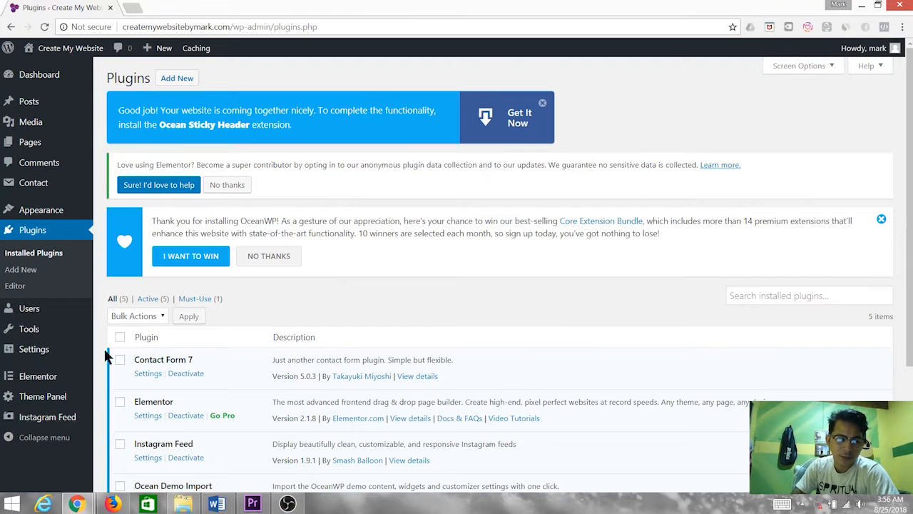
# - Connect an Instagram account to the Instagram Feed plugin and authorize the Smash Balloon app's access
pyautogui.click(66, 423)
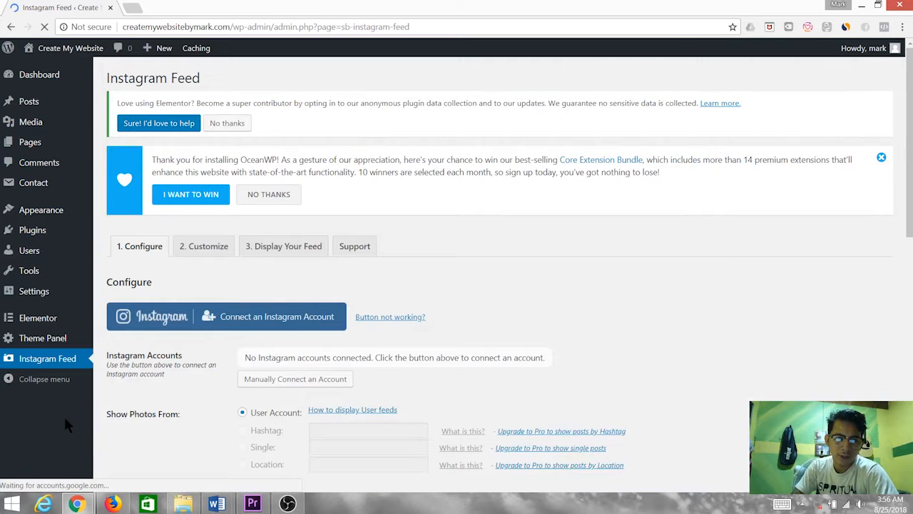
pyautogui.click(120, 319)
pyautogui.scroll(-1, 394, 285)
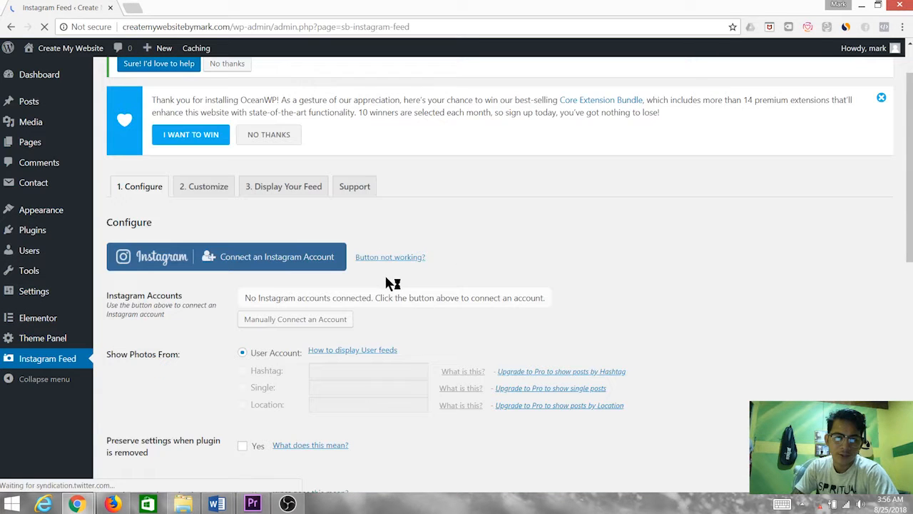
pyautogui.click(294, 269)
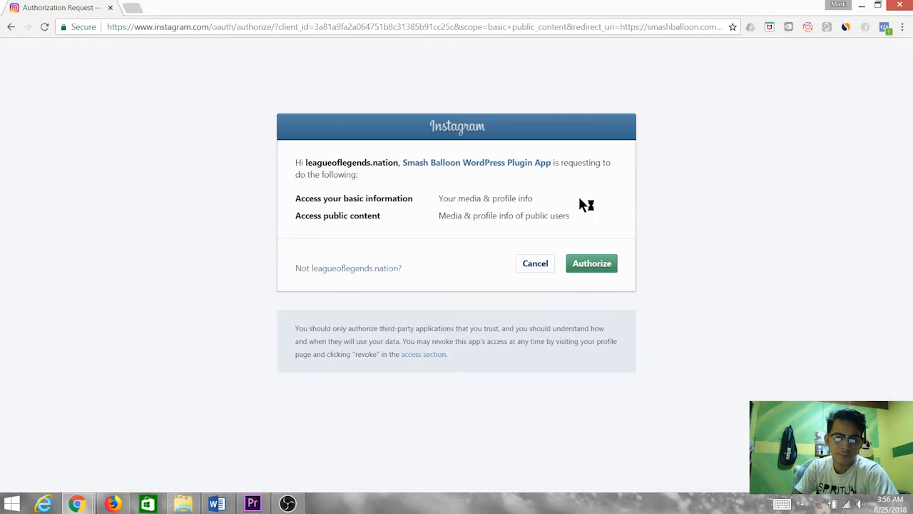
pyautogui.click(600, 264)
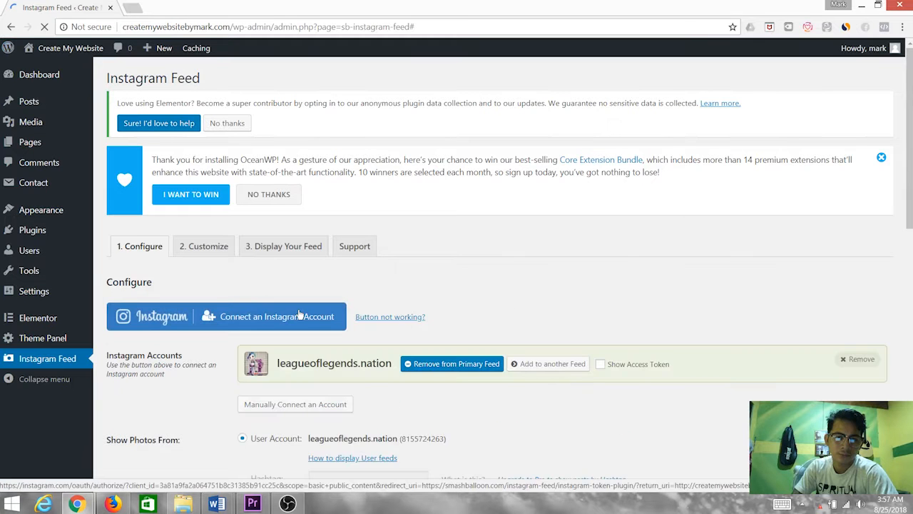
# - Reveal and copy the connected account's access token, and paste it into the manual connection field to connect the account
pyautogui.scroll(-1, 432, 281)
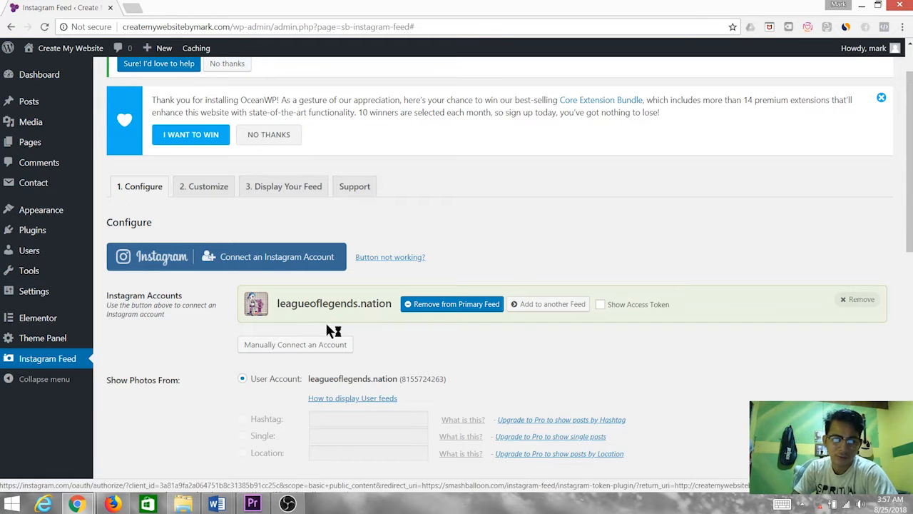
pyautogui.click(303, 346)
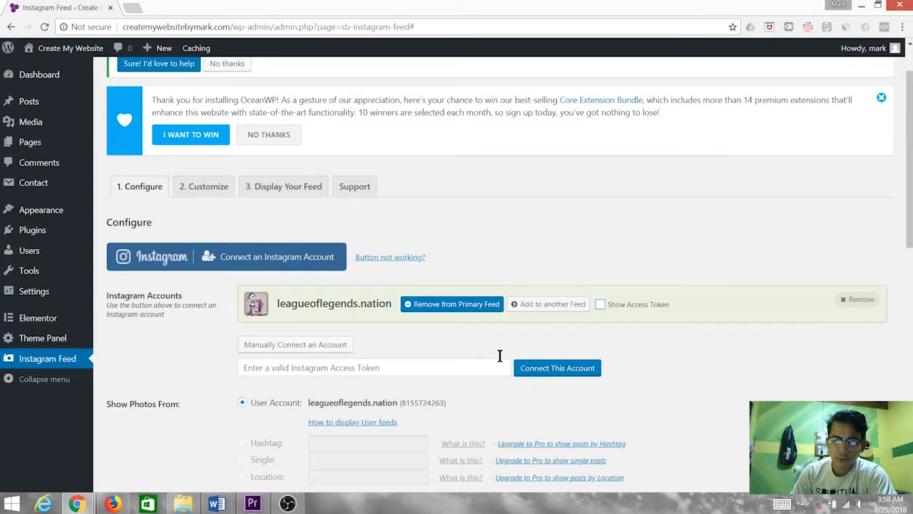
pyautogui.click(601, 305)
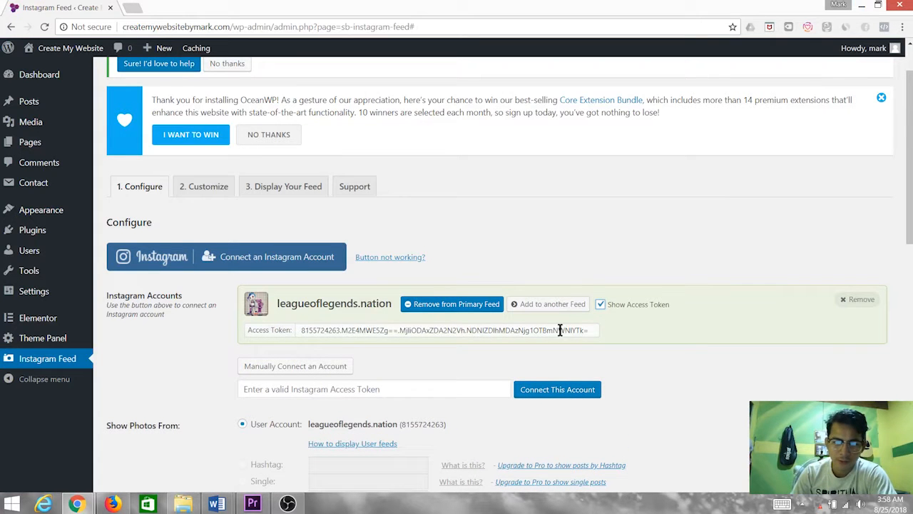
pyautogui.tripleClick(532, 330)
pyautogui.hotkey('ctrl', 'c')
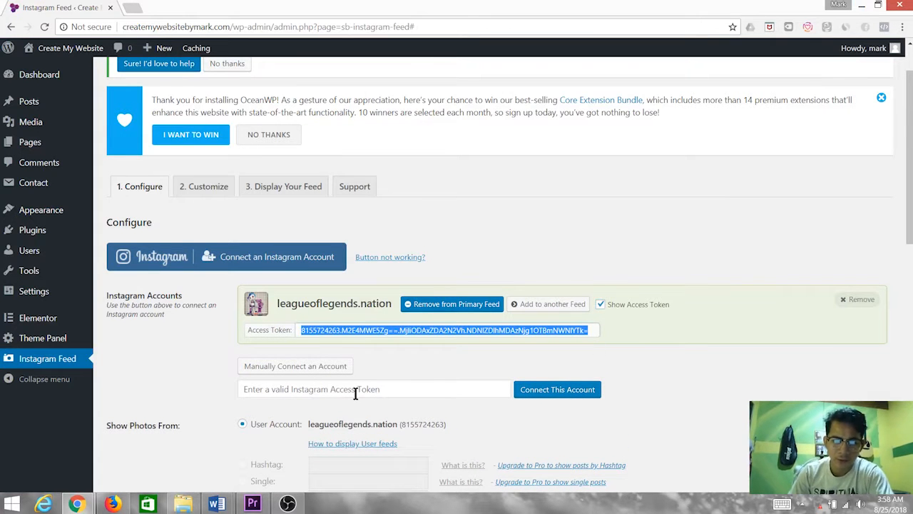
pyautogui.click(430, 392)
pyautogui.hotkey('ctrl', 'v')
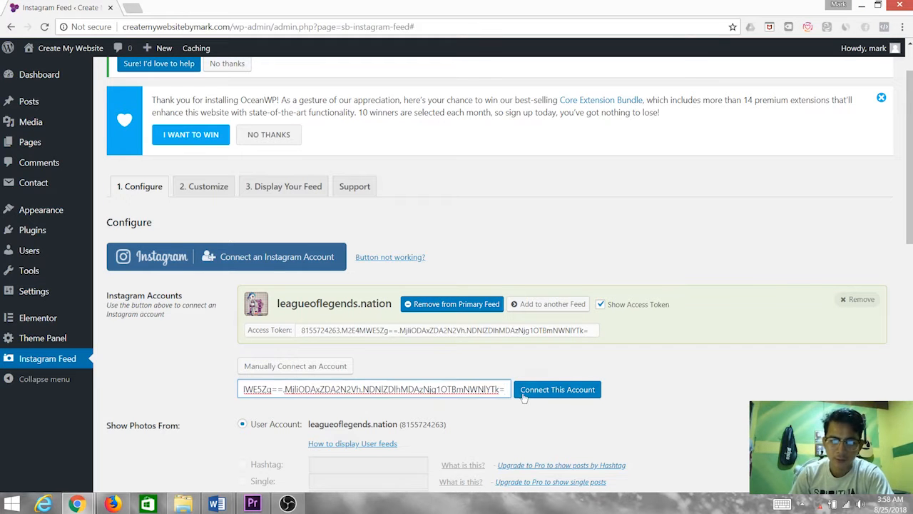
pyautogui.click(525, 394)
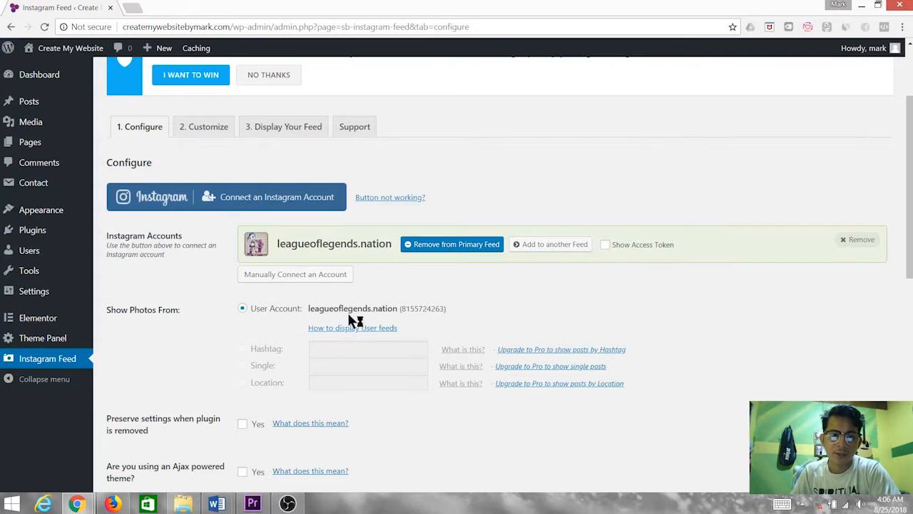
# - Copy the [instagram-feed] shortcode from the Instagram Feed plugin's feed display instructions
pyautogui.click(288, 128)
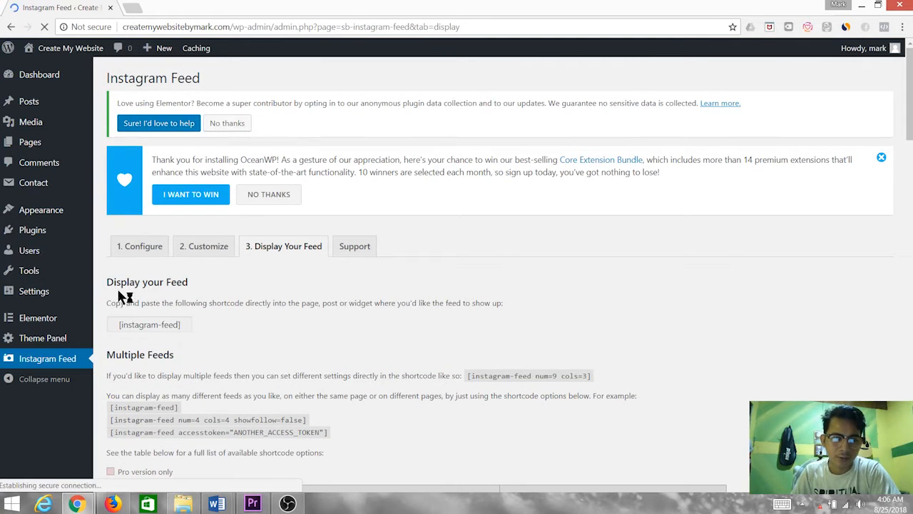
pyautogui.click(110, 324)
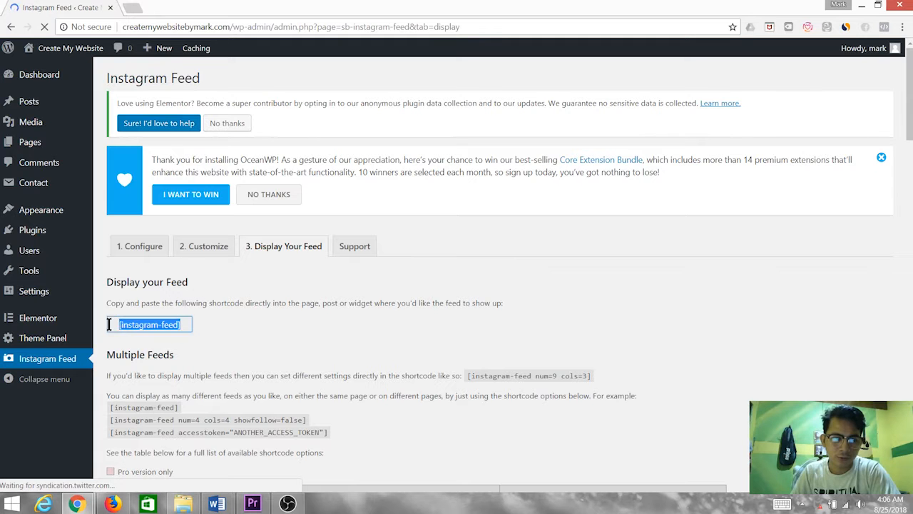
pyautogui.rightClick(160, 326)
pyautogui.click(199, 336)
# - Paste the [instagram-feed] shortcode into the Gallery page's content and update the page
pyautogui.moveTo(95, 225)
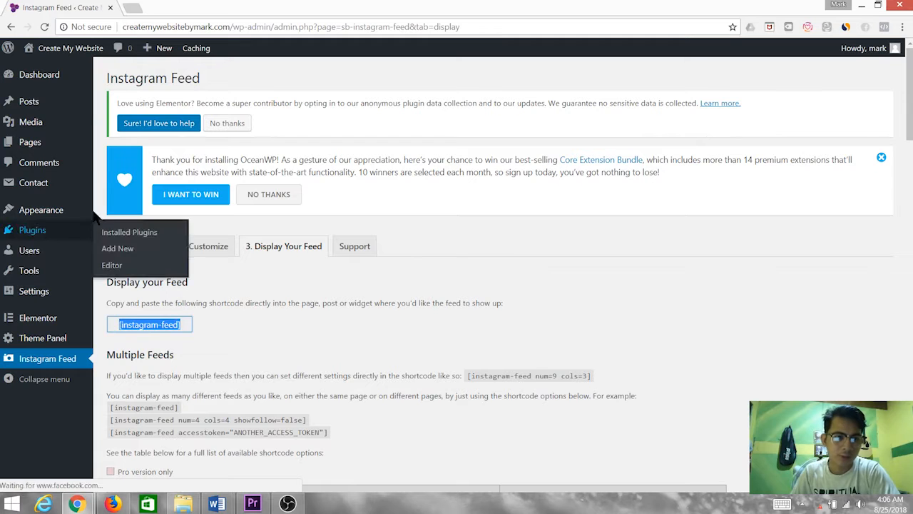
pyautogui.click(41, 142)
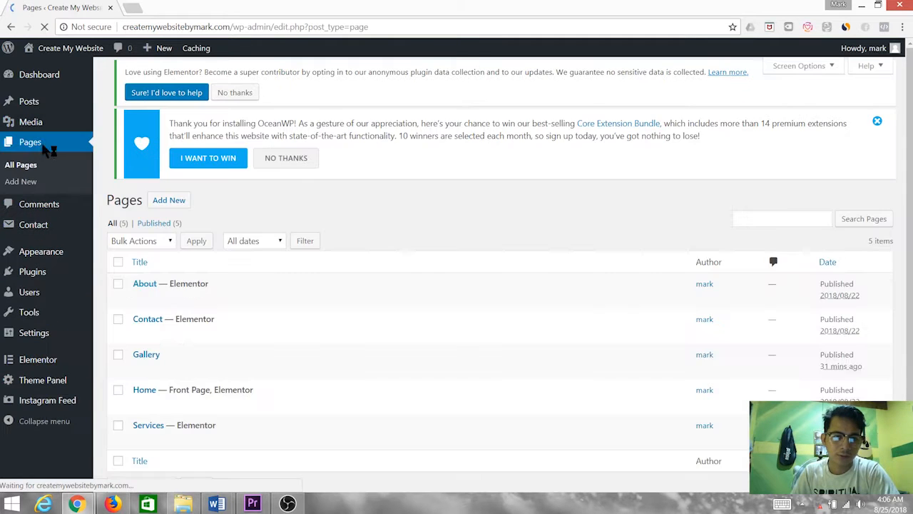
pyautogui.click(147, 367)
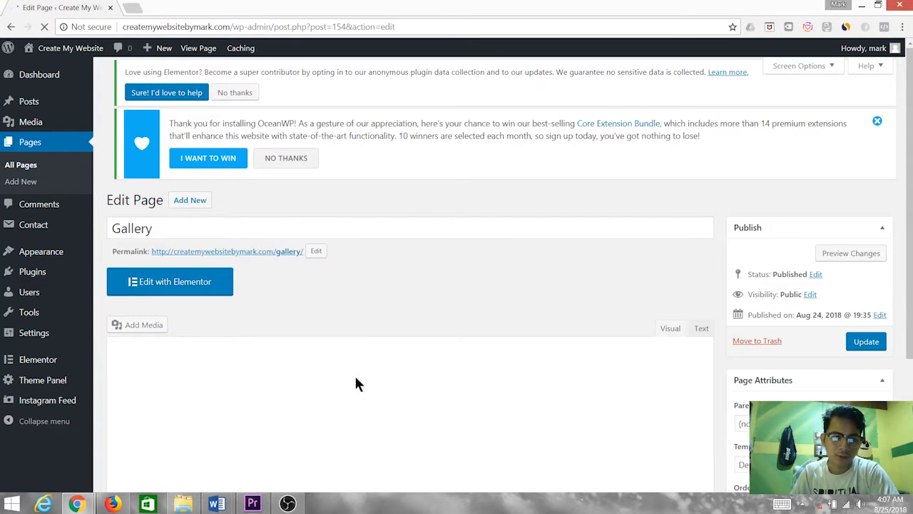
pyautogui.scroll(-3, 273, 310)
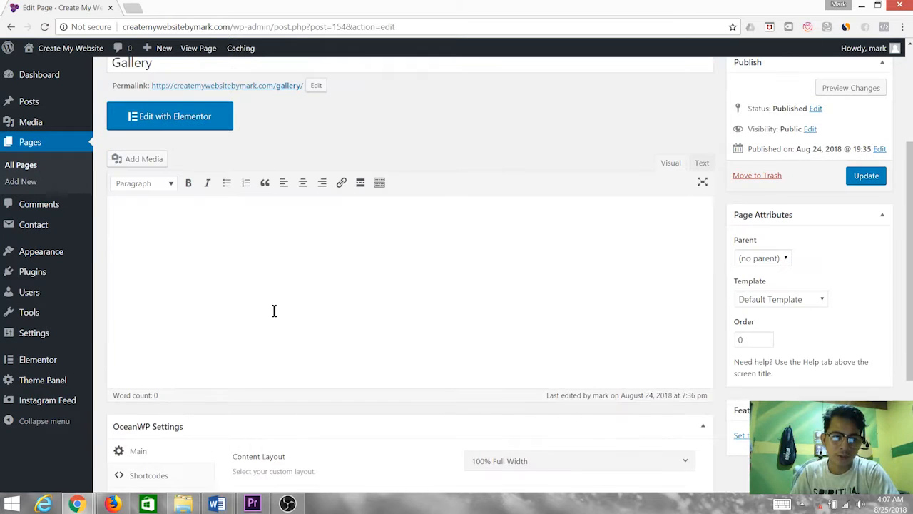
pyautogui.click(228, 239)
pyautogui.hotkey('ctrl', 'v')
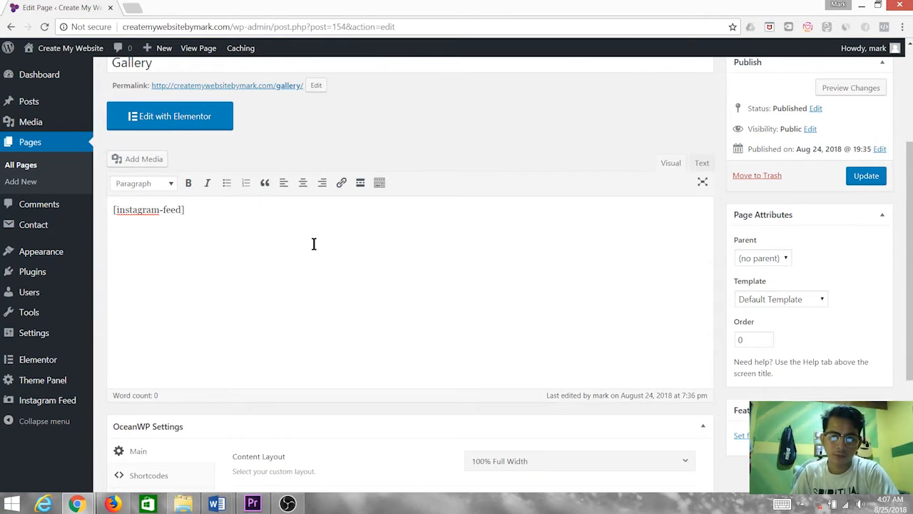
pyautogui.press('Return')
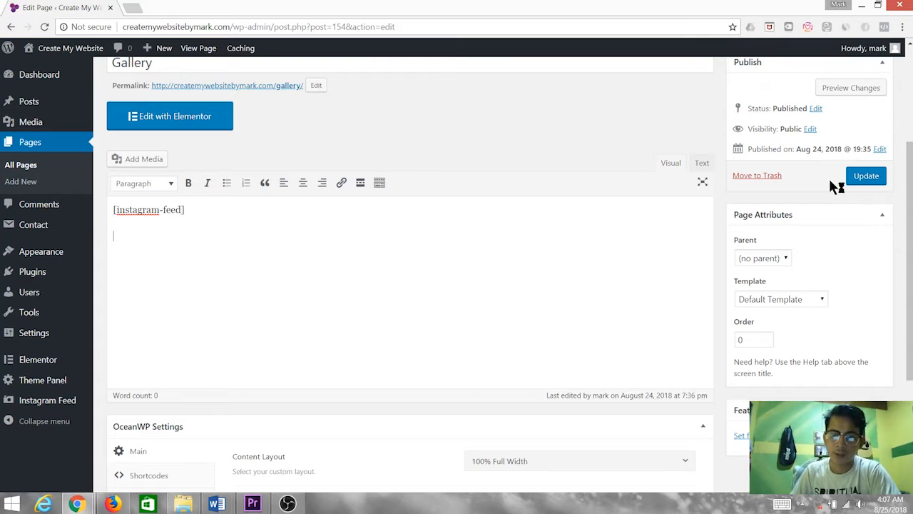
pyautogui.click(864, 176)
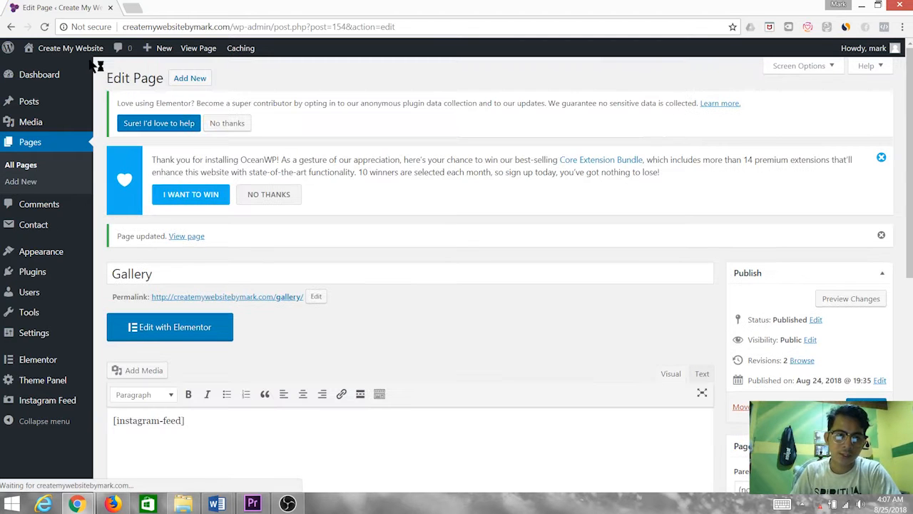
# - Add the Gallery page to the site's Main menu between About and Services, and publish the change
pyautogui.moveTo(84, 52)
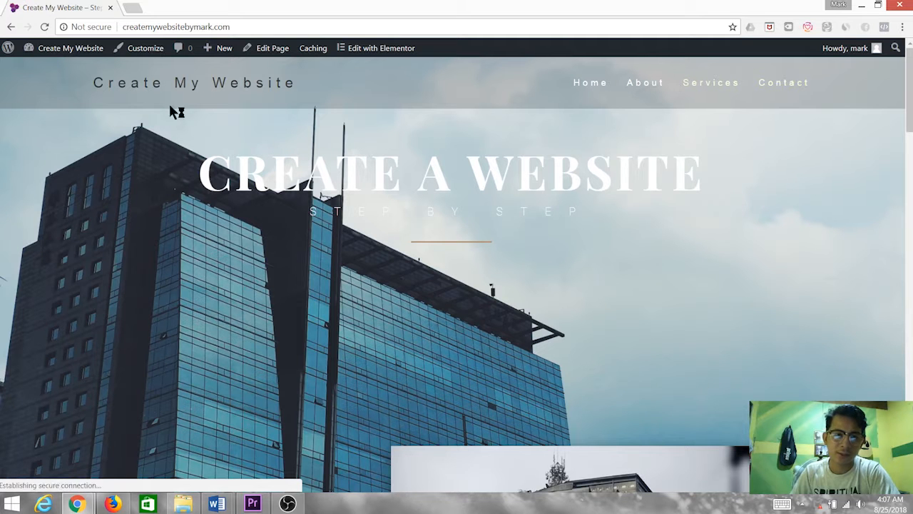
pyautogui.click(143, 48)
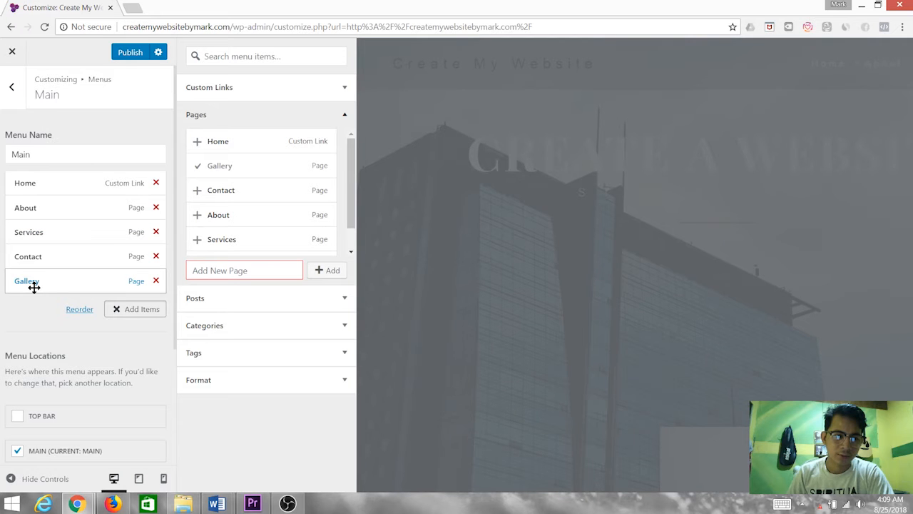
pyautogui.moveTo(35, 287); pyautogui.dragTo(112, 236)
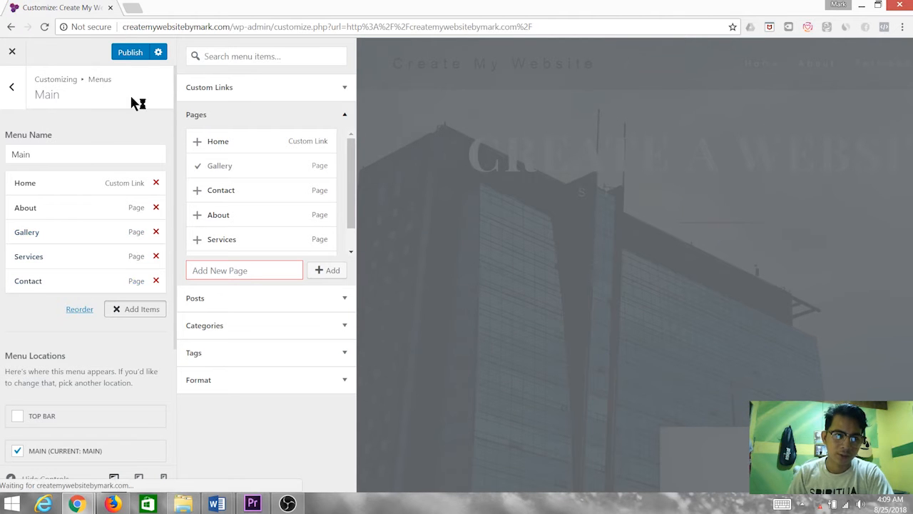
pyautogui.click(130, 60)
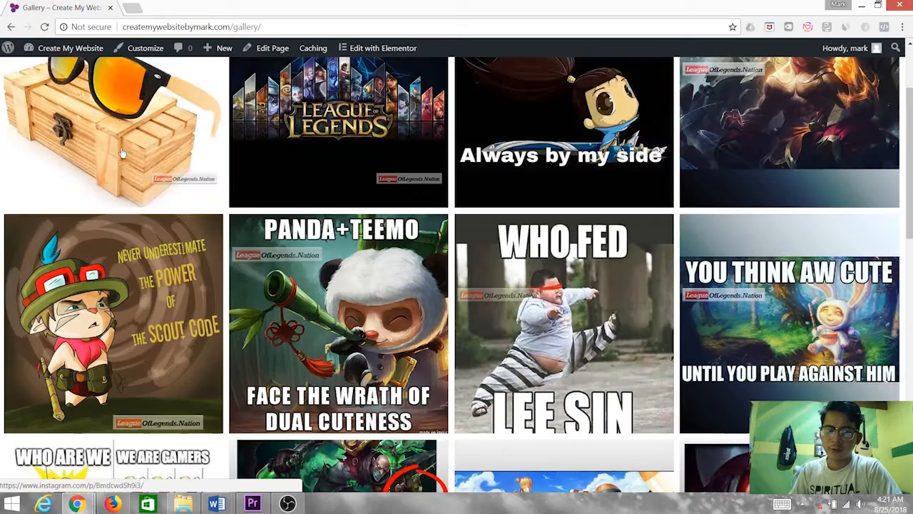
# - Look through the Instagram feed on the live Gallery page, then open the site's Home page
pyautogui.scroll(-2, 546, 164)
pyautogui.scroll(-3, 546, 164)
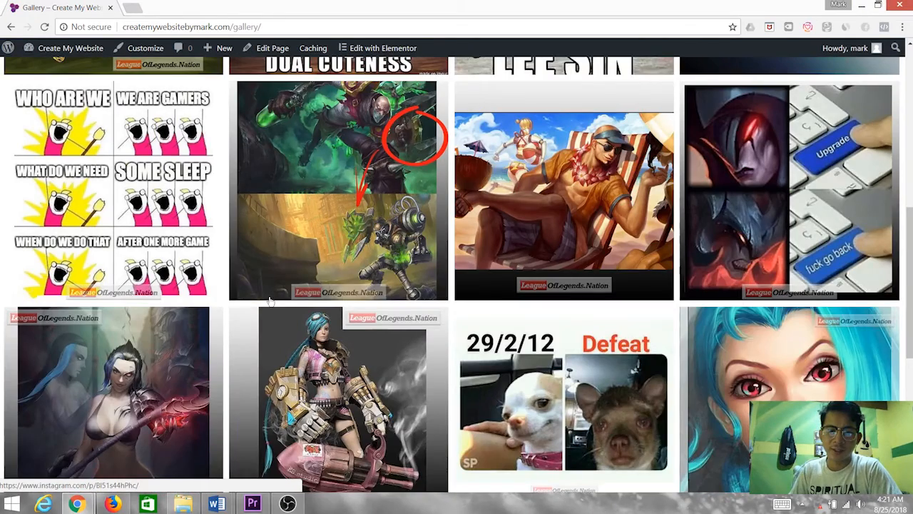
pyautogui.scroll(5, 691, 341)
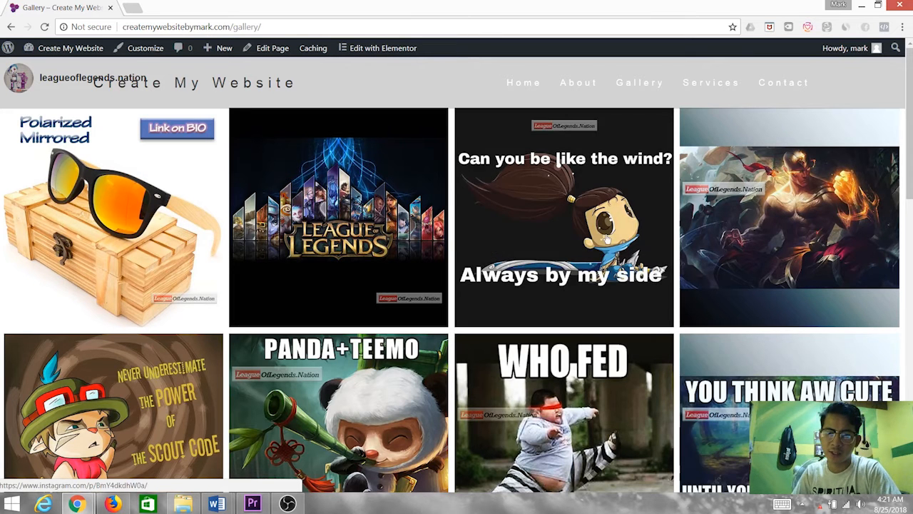
pyautogui.click(532, 80)
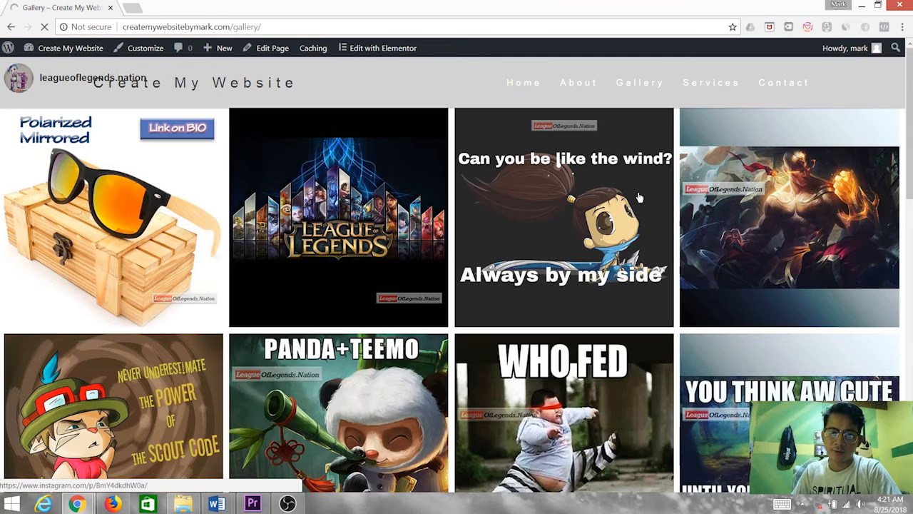